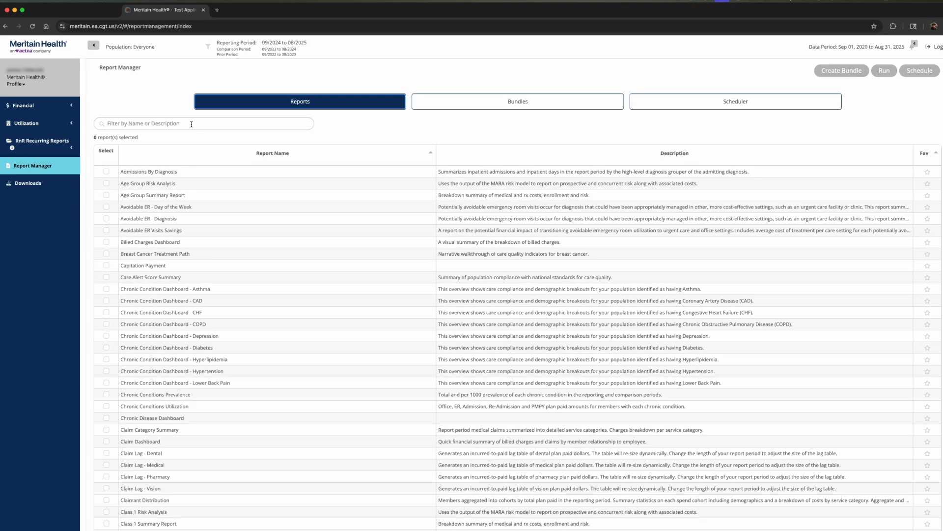
Filter the report list by "health plan snapshot" and clear the filter to list all reports again
click(194, 125)
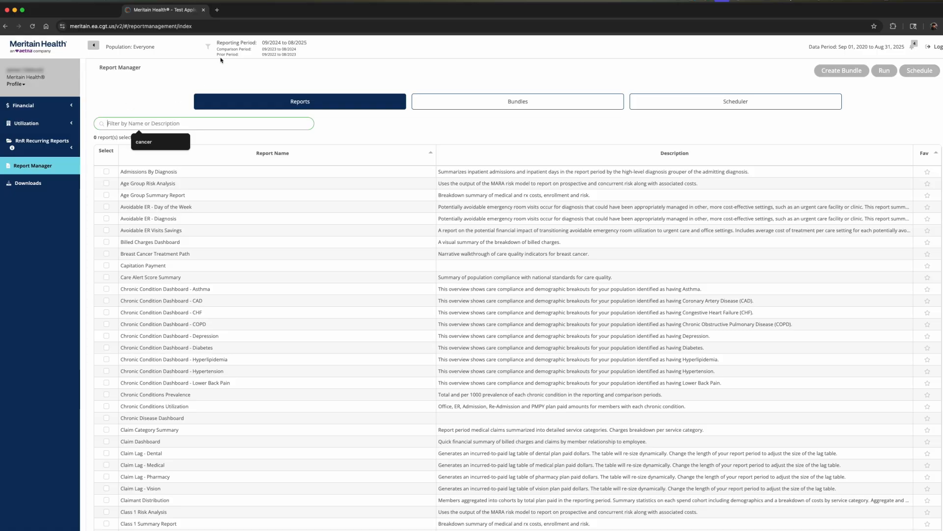
text(health pla)
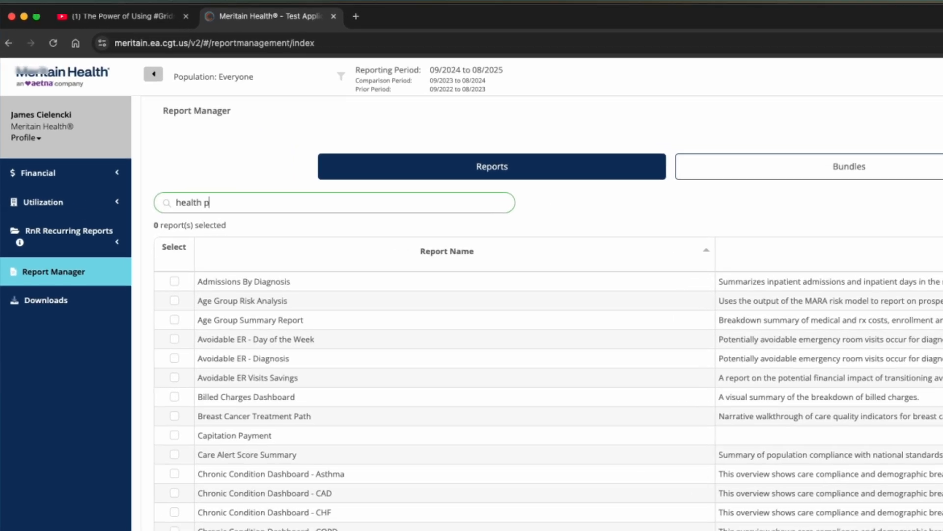
text(n snapshot)
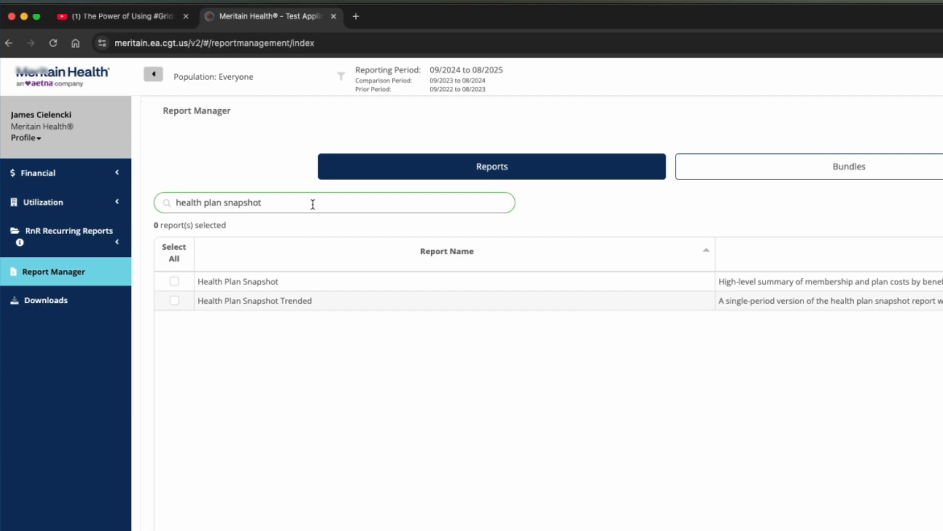
key(BackSpace)
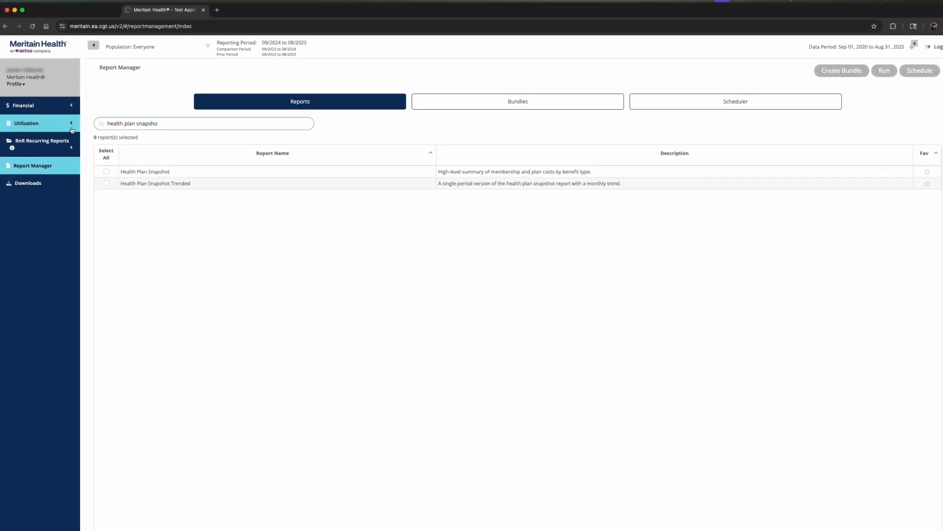
triple_click(177, 120)
key(BackSpace)
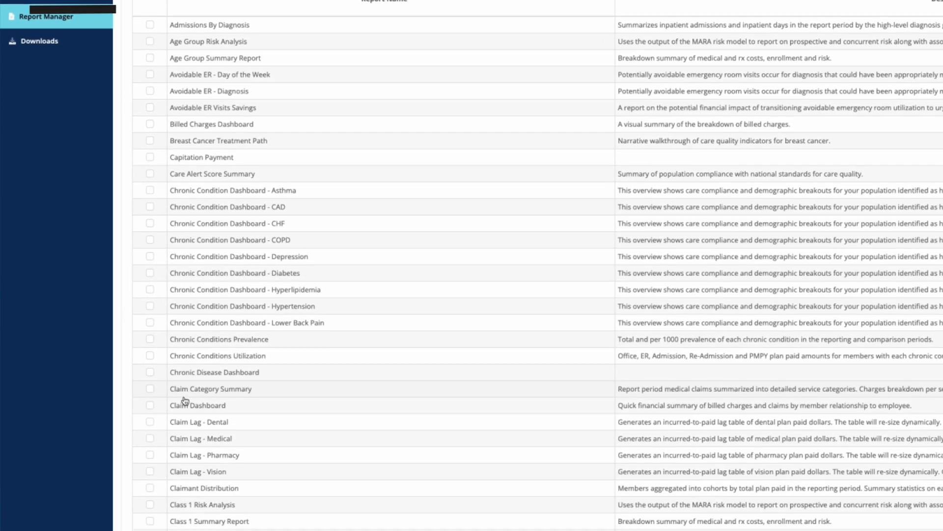
Select the Claim Dashboard, Cost And Utilization Variance and Breast Cancer Treatment Path reports
click(152, 405)
scroll(153, 406, down, 1)
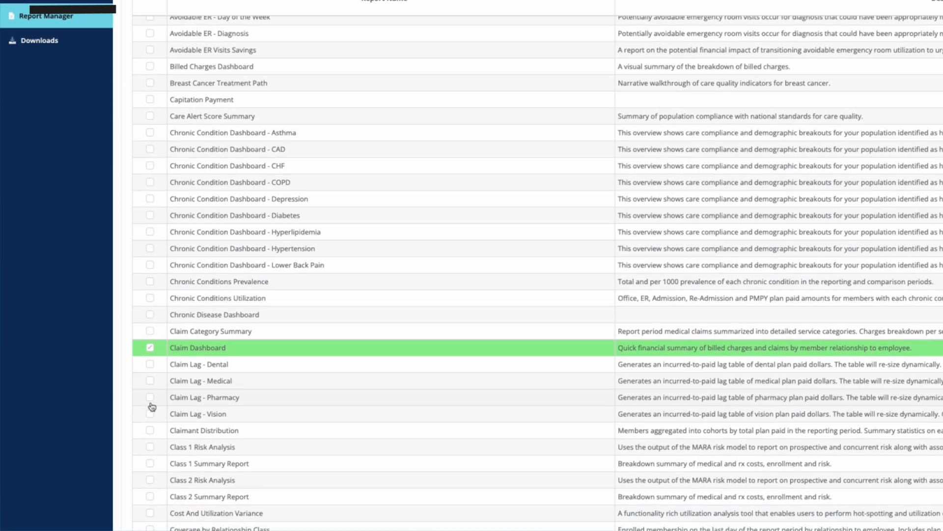
scroll(152, 406, down, 1)
click(150, 462)
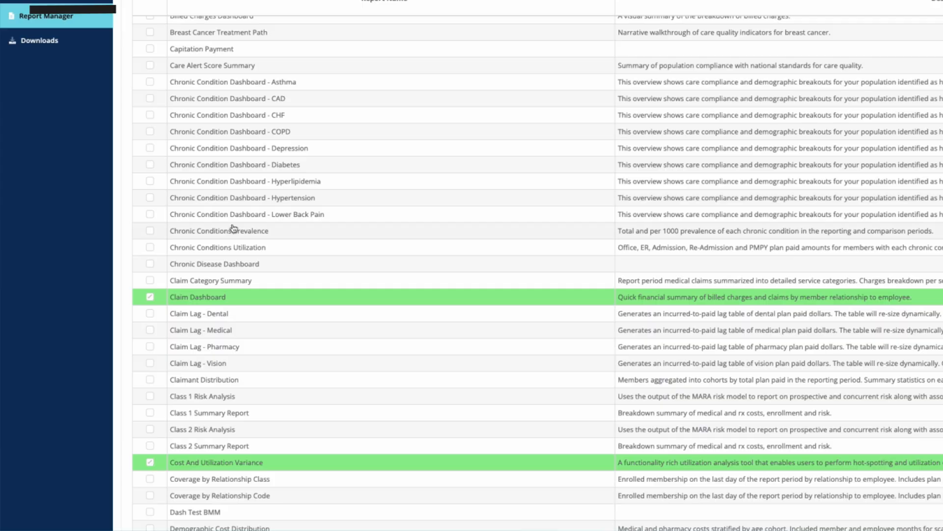
scroll(234, 229, up, 2)
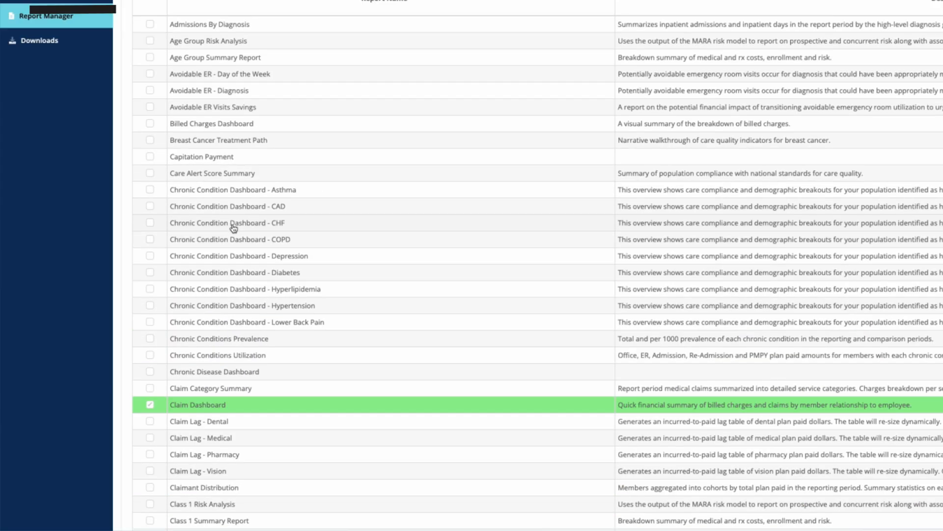
click(153, 141)
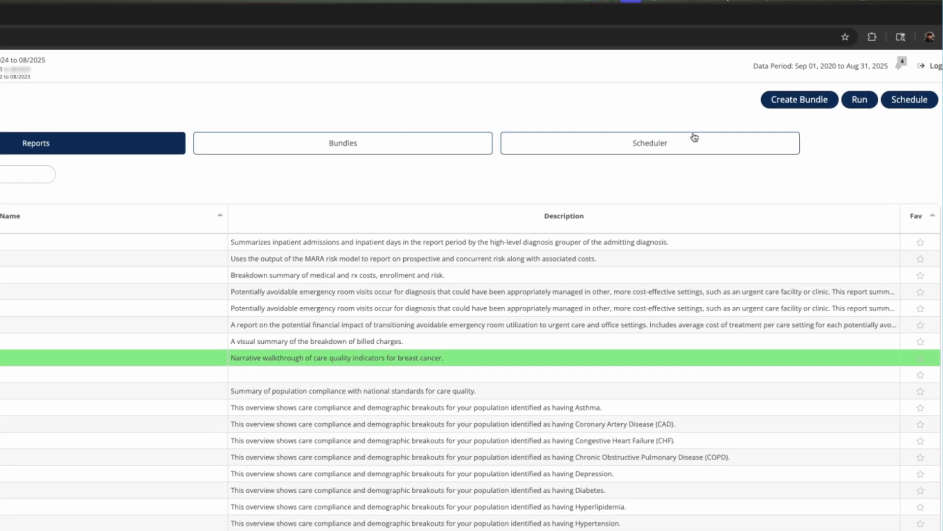
Start a bundle from the selected reports and name it "Special Bundle"
click(811, 100)
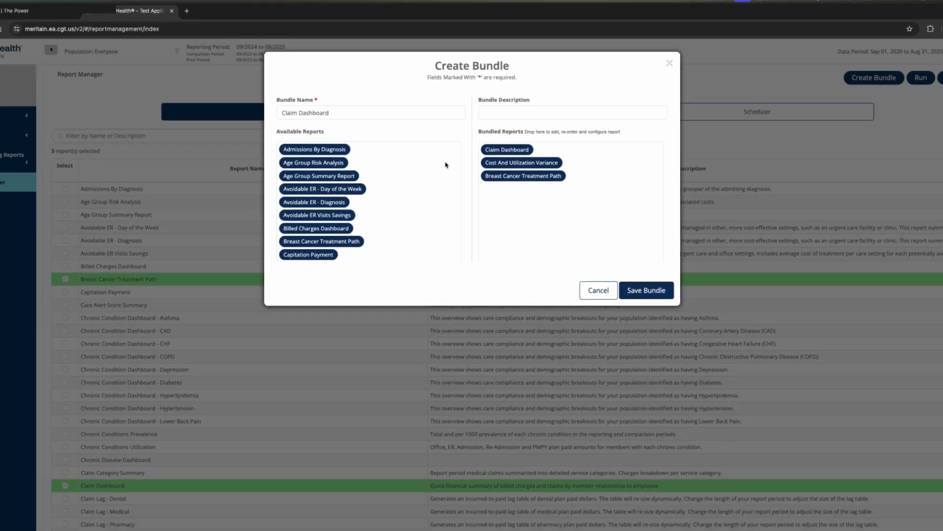
drag(340, 113, 251, 114)
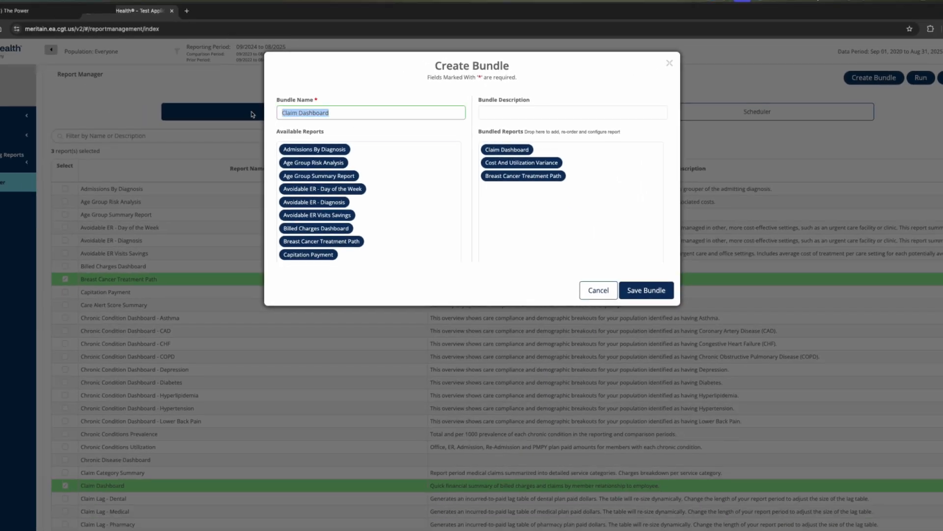
text(Special Bundle)
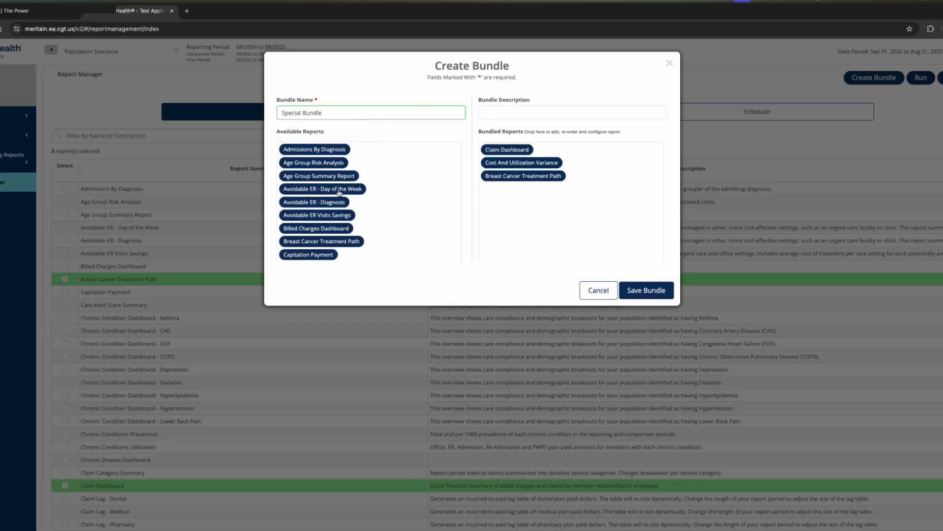
Try adding Avoidable ER - Day of the Week and Avoidable ER Visits Savings to the bundled reports, and remove both again
drag(334, 191, 575, 211)
drag(344, 216, 592, 223)
drag(538, 203, 396, 206)
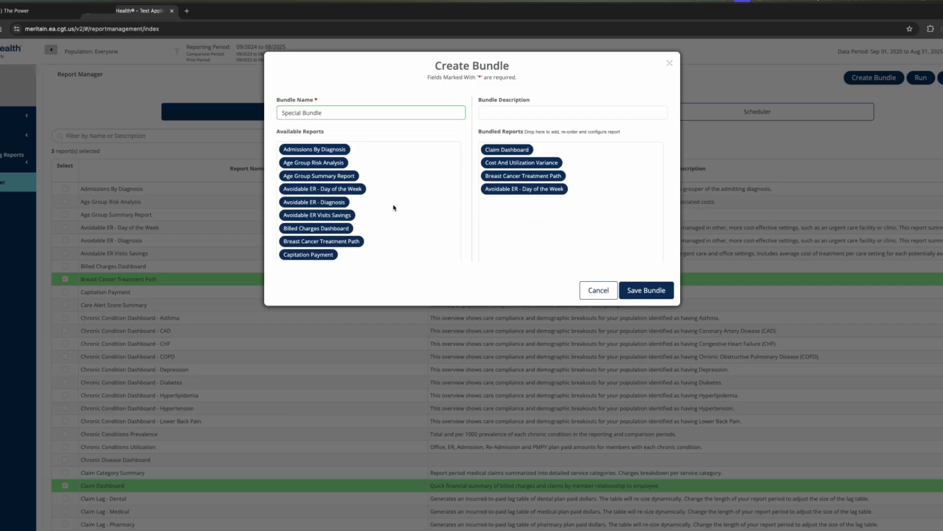
drag(521, 188, 356, 190)
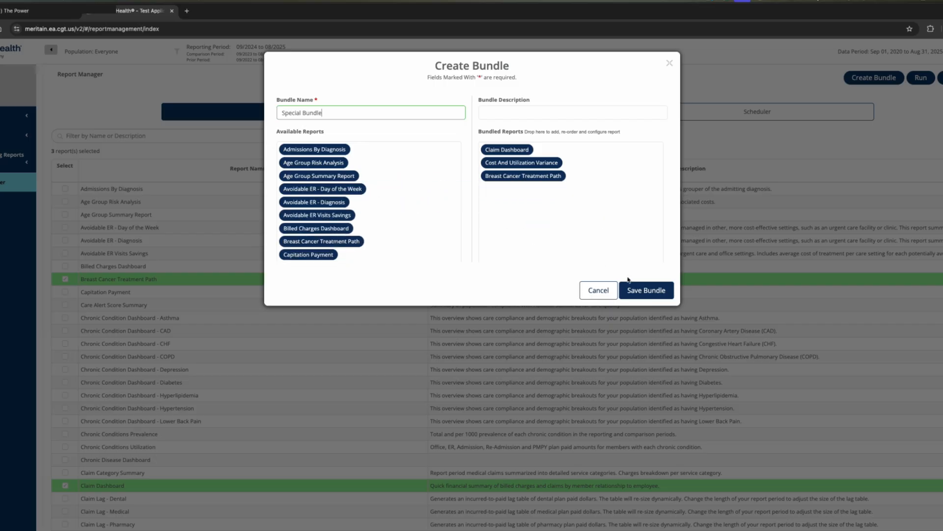
Save the new bundle and open the list of bundles
click(646, 291)
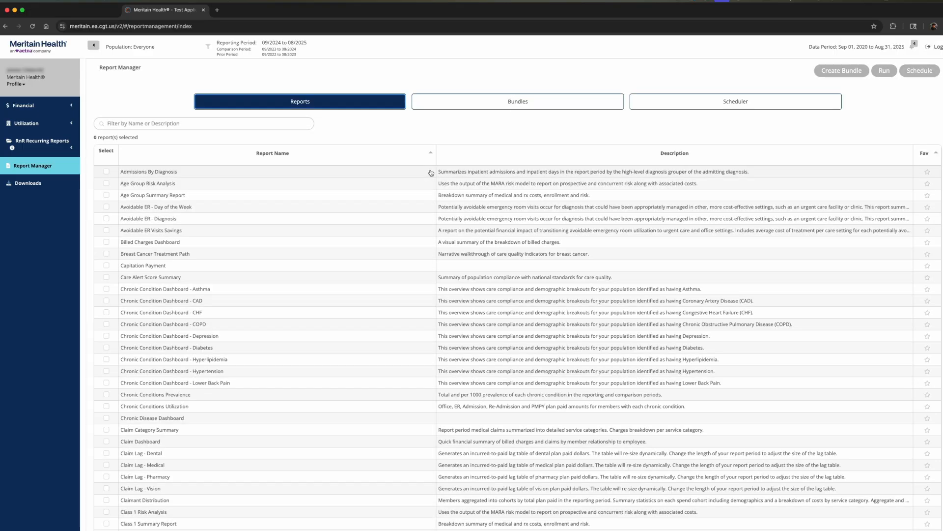
click(518, 102)
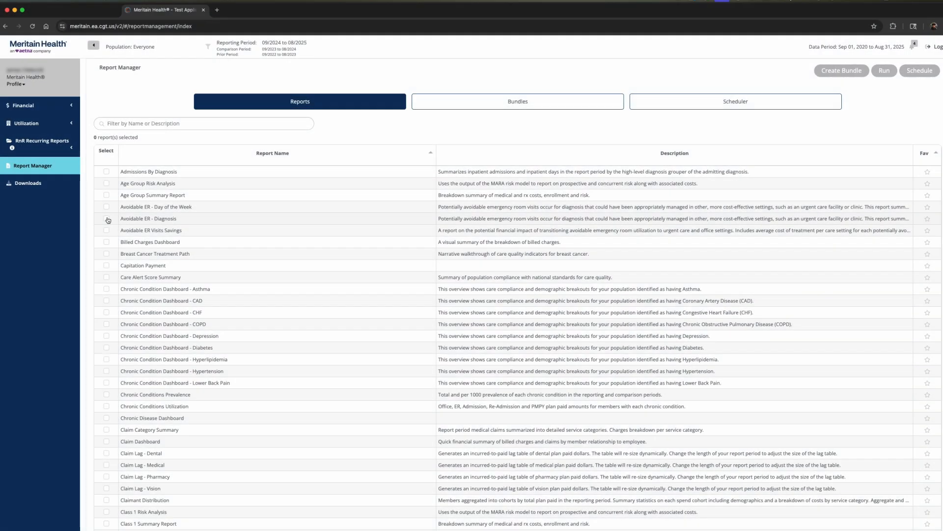
Set up a run of the Avoidable ER - Diagnosis report and name it "Avoidable ER - Diagnosis_updated"
click(111, 217)
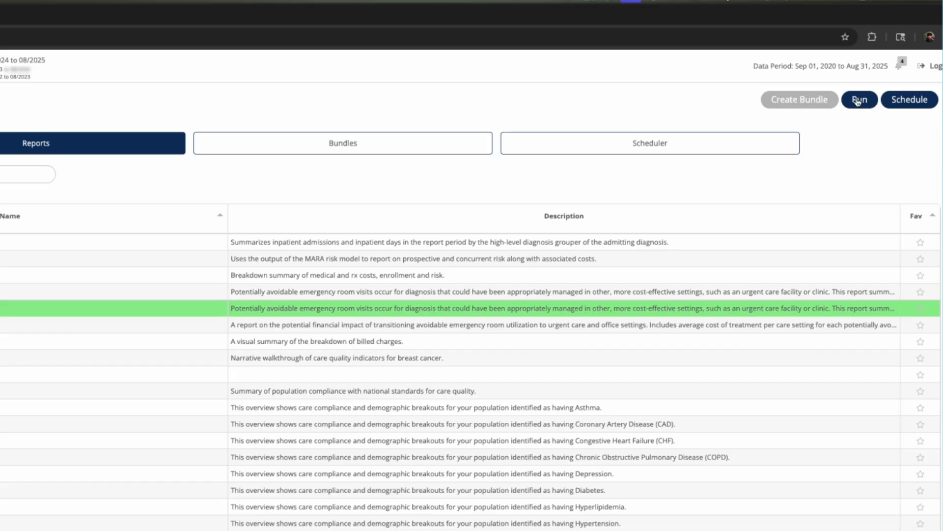
click(858, 101)
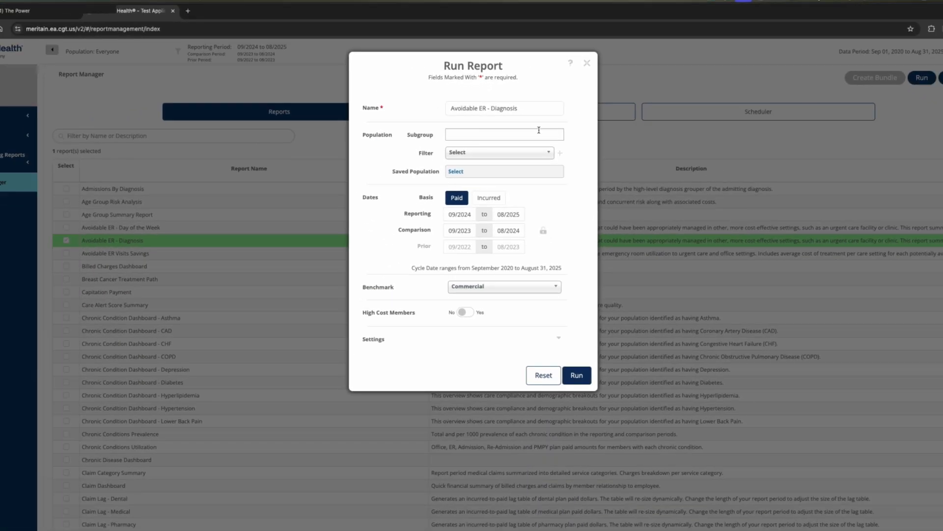
click(532, 109)
click(549, 152)
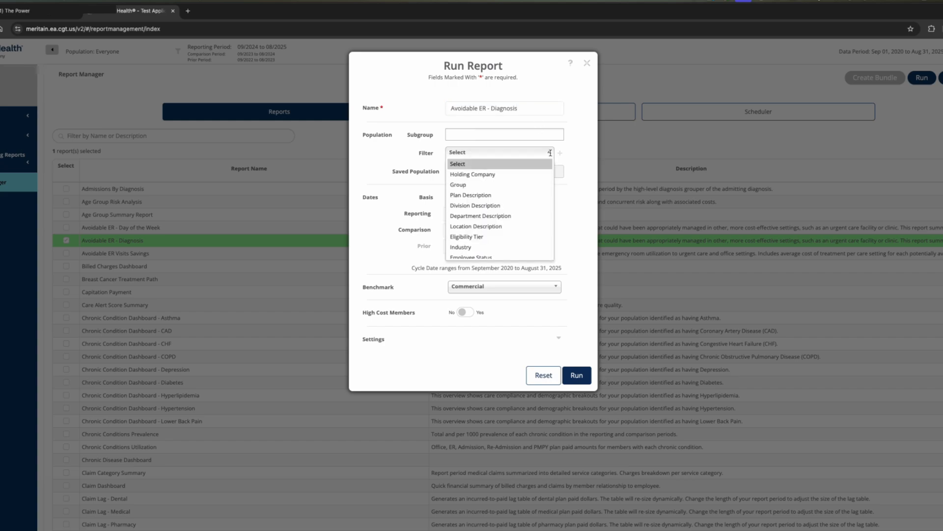
click(550, 153)
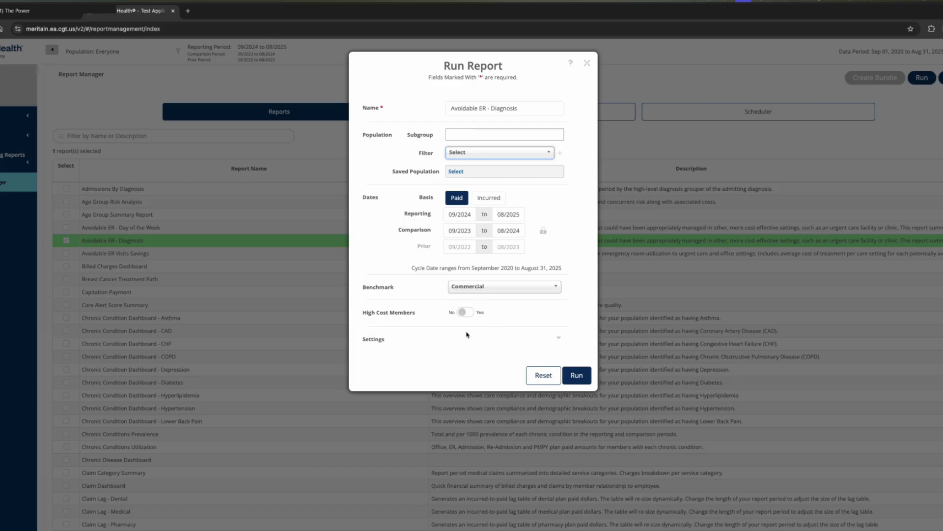
click(524, 109)
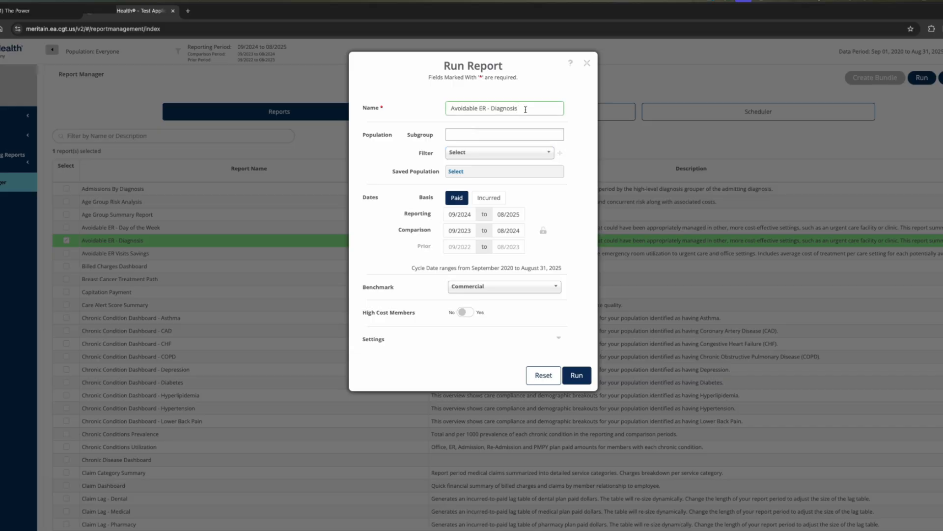
text(_updated)
Add an Age Group filter to the report's population and set it to 45-49
click(552, 152)
scroll(493, 223, down, 3)
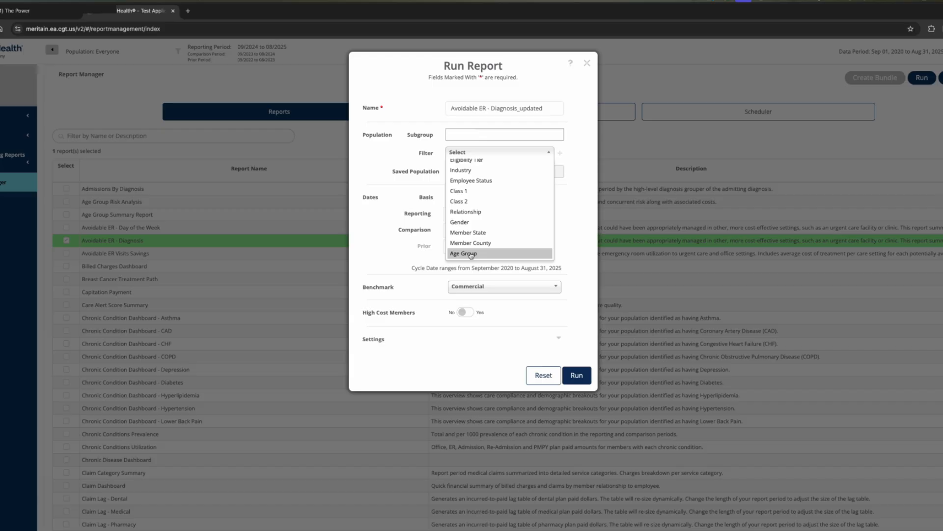
click(471, 253)
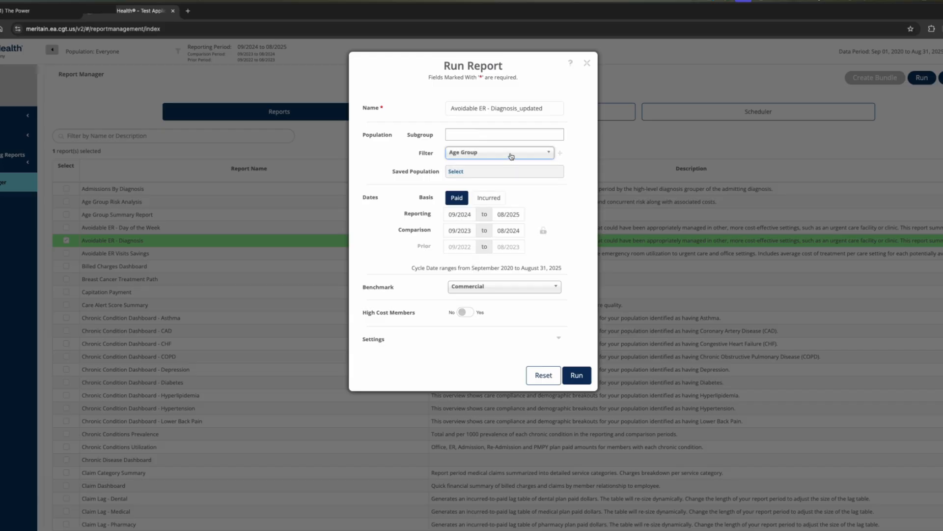
click(560, 153)
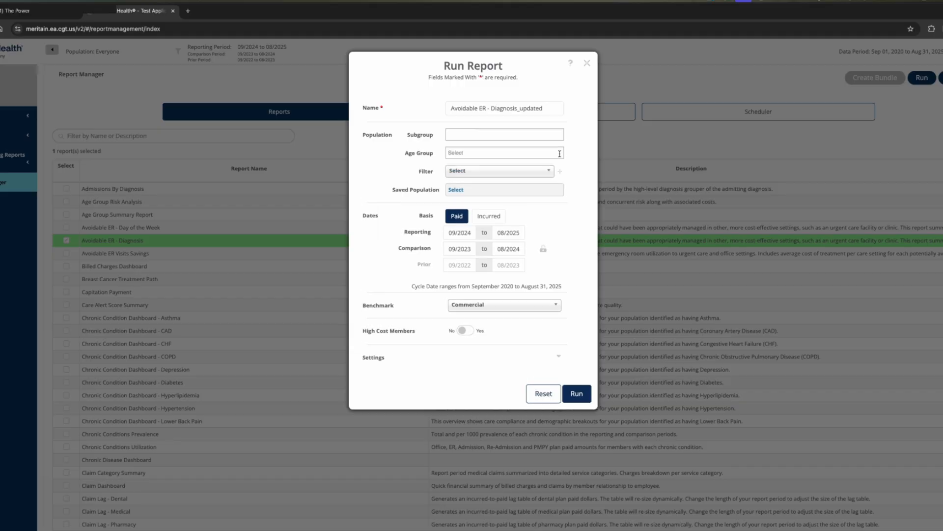
click(514, 154)
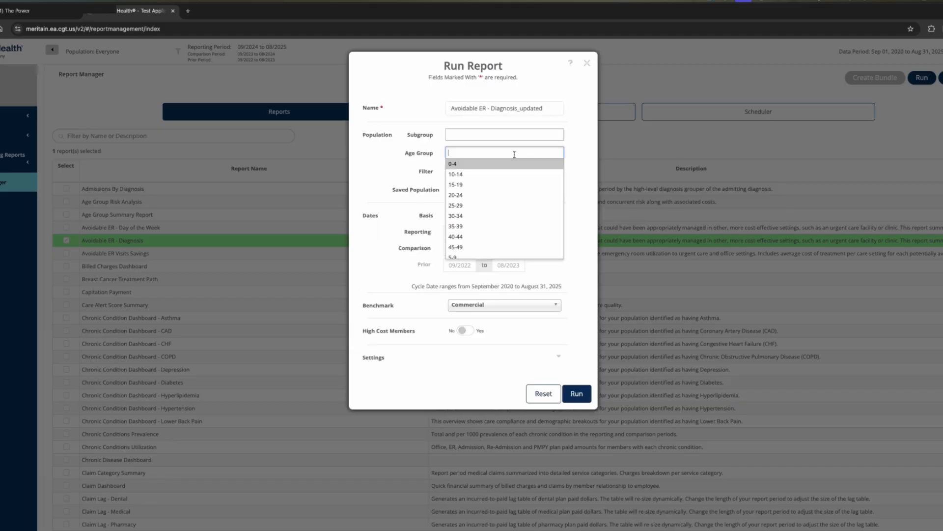
scroll(496, 216, down, 1)
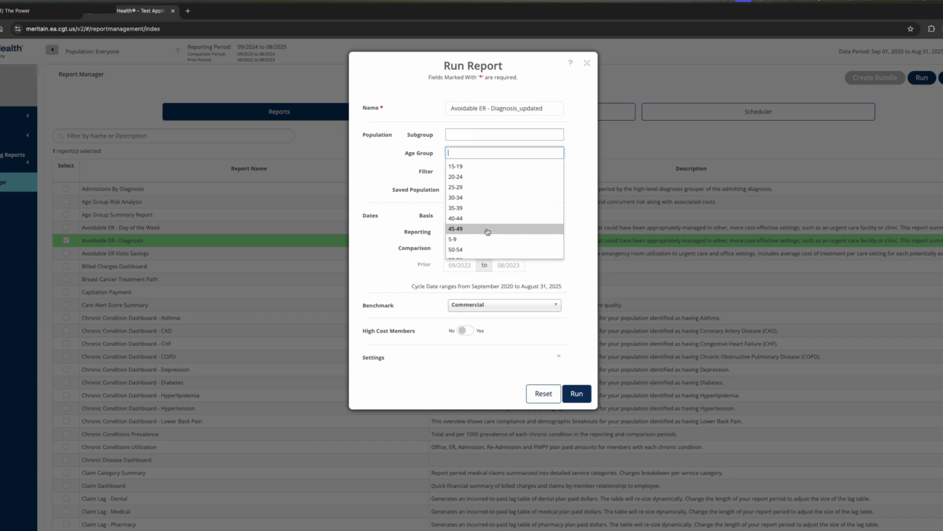
click(486, 228)
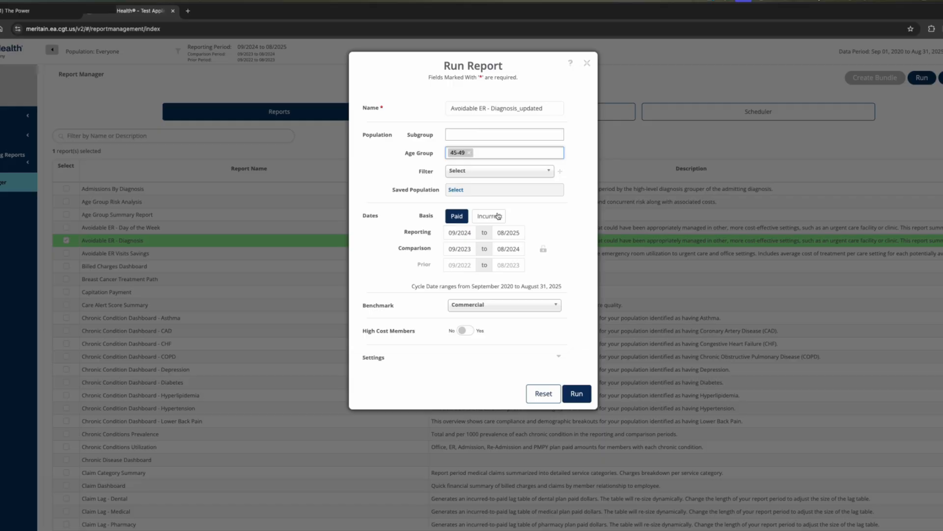
Set the report's date basis to Incurred with the reporting period starting 09/2024
click(460, 217)
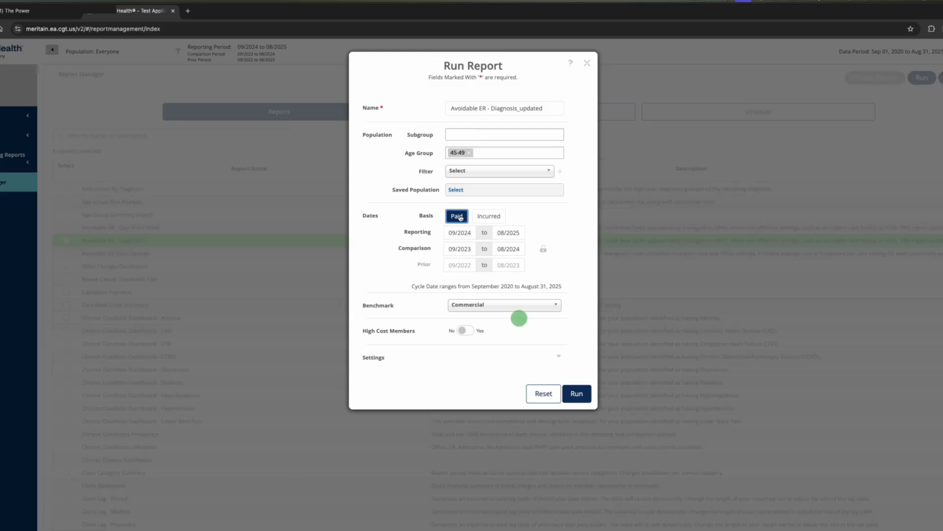
click(492, 217)
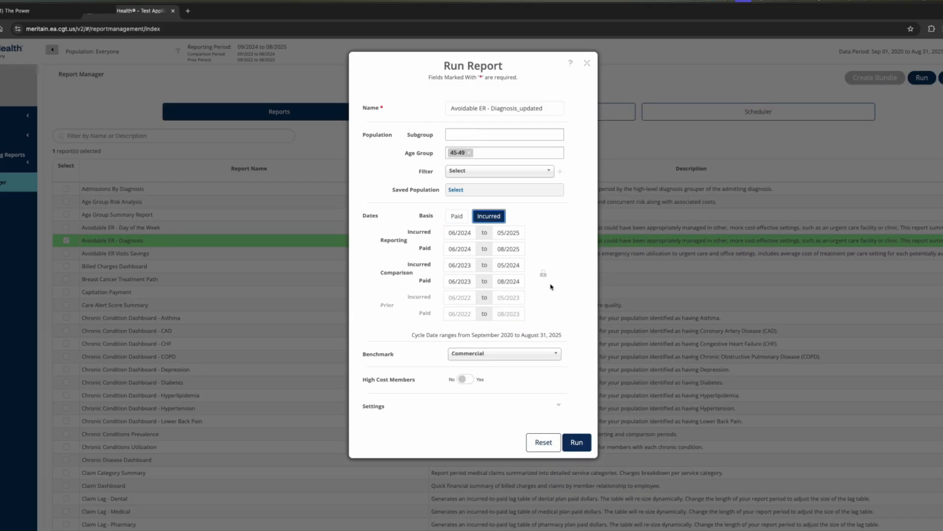
click(462, 232)
click(455, 215)
Enable the High Cost Members option to check its threshold settings, and turn it off again
click(468, 380)
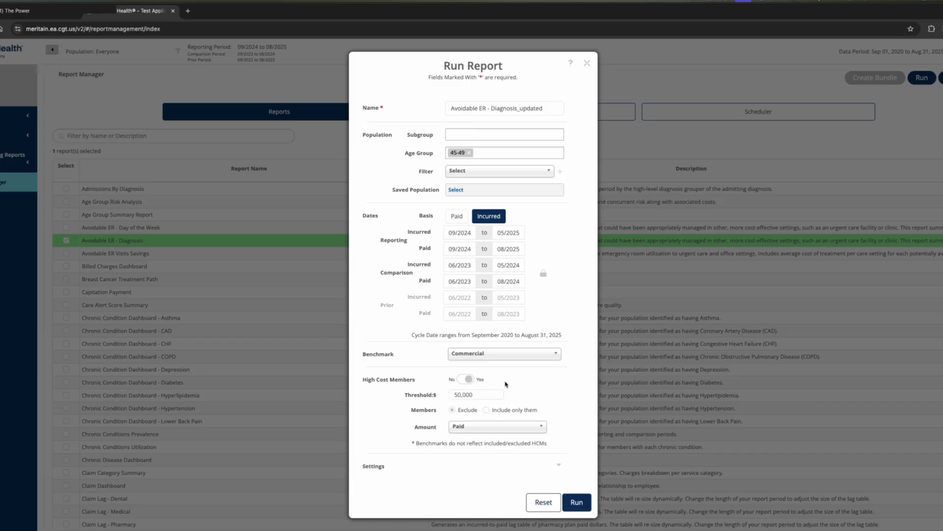
click(481, 394)
click(463, 379)
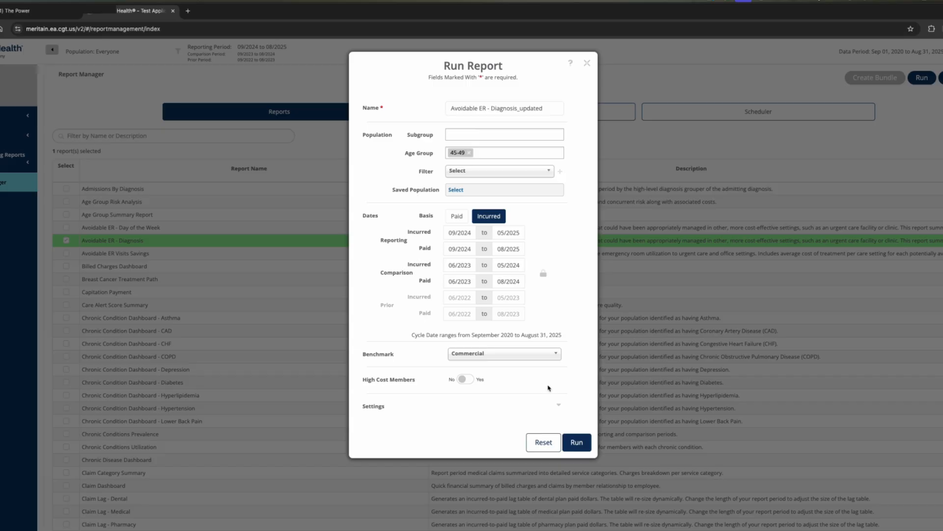
Run the report as a PDF in default export orientation with Blind PHI enabled
click(560, 406)
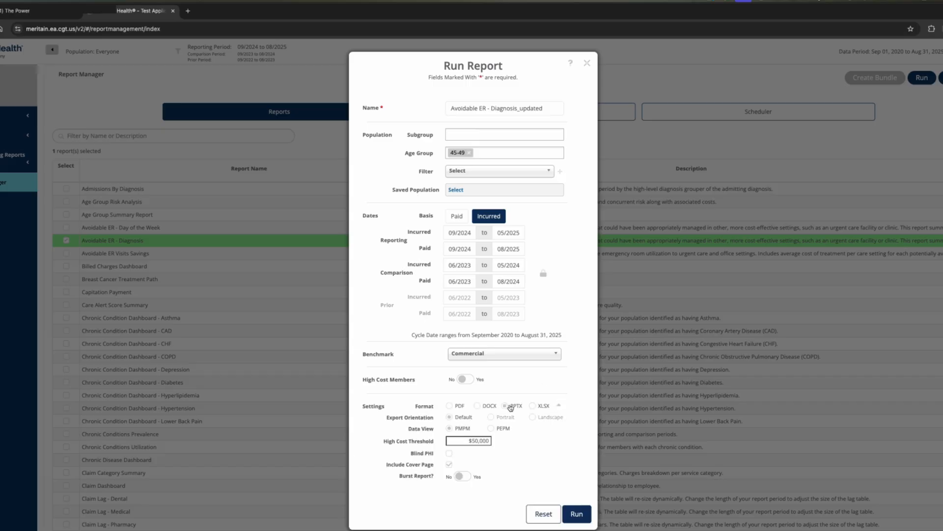
click(533, 406)
click(449, 406)
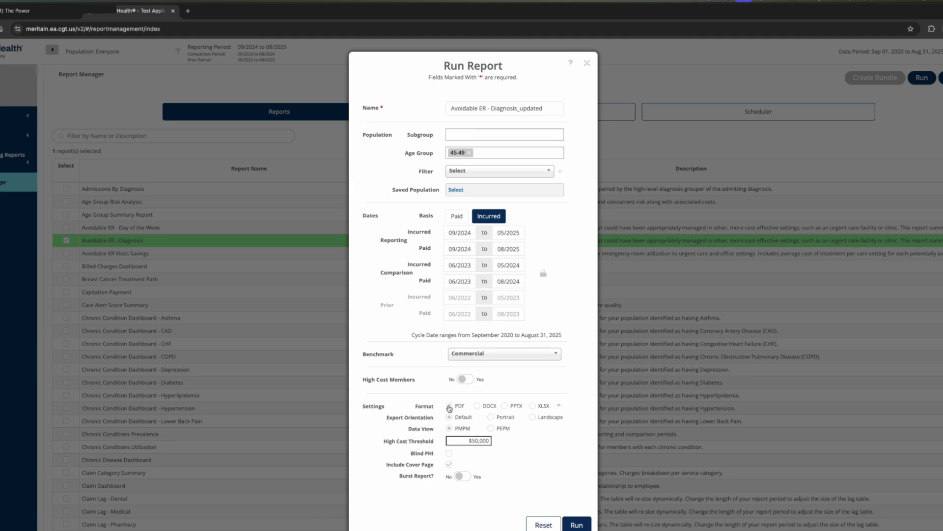
click(491, 417)
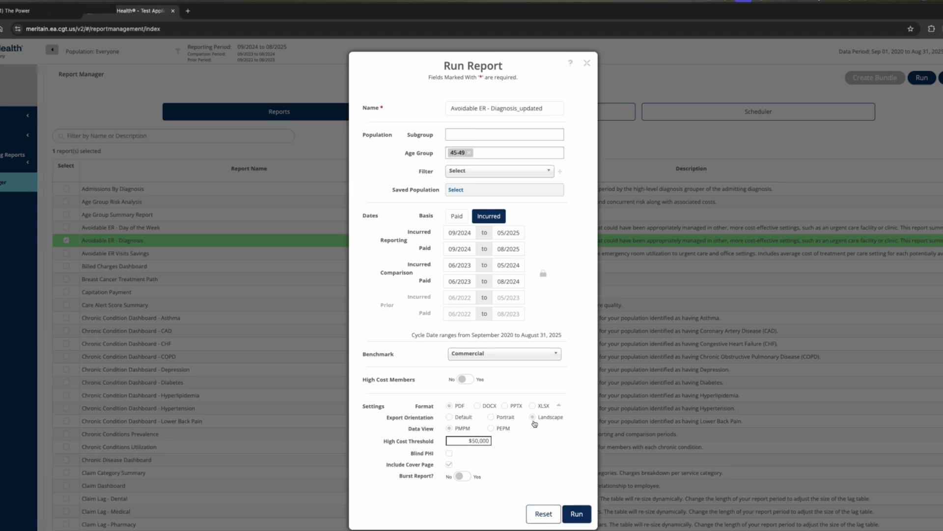
click(449, 417)
click(450, 454)
click(577, 514)
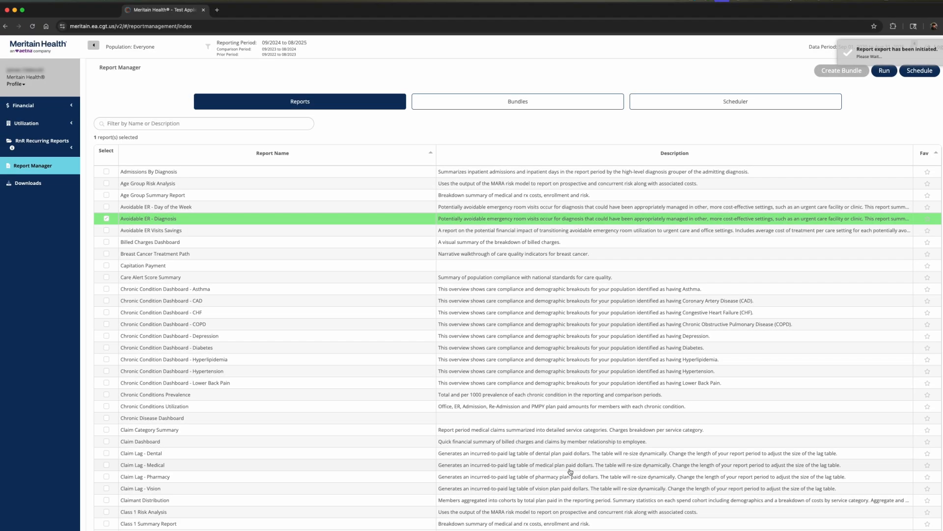
Open the downloads list and select the most recently completed report
click(31, 187)
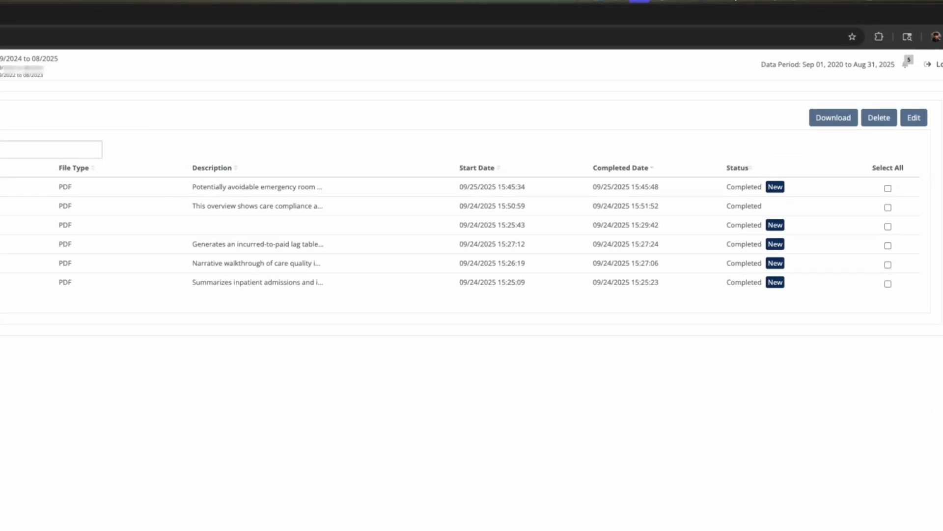
click(10, 187)
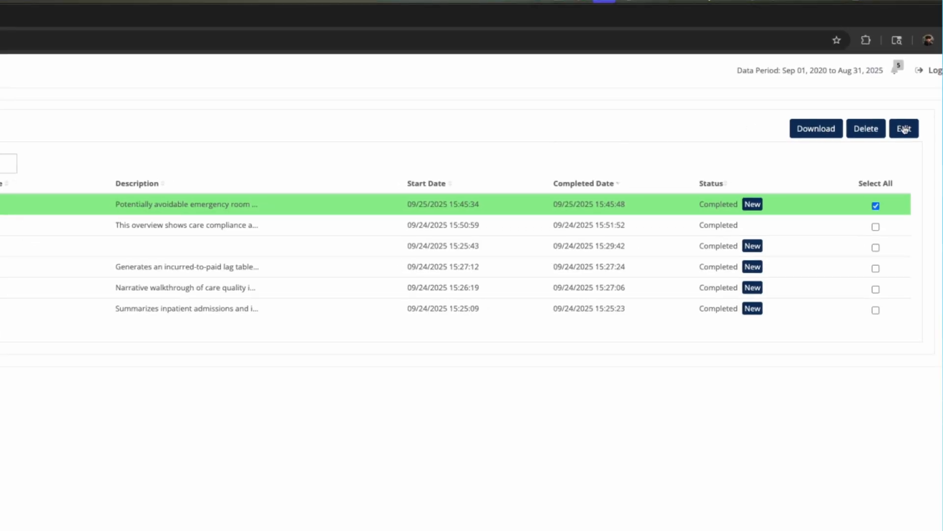